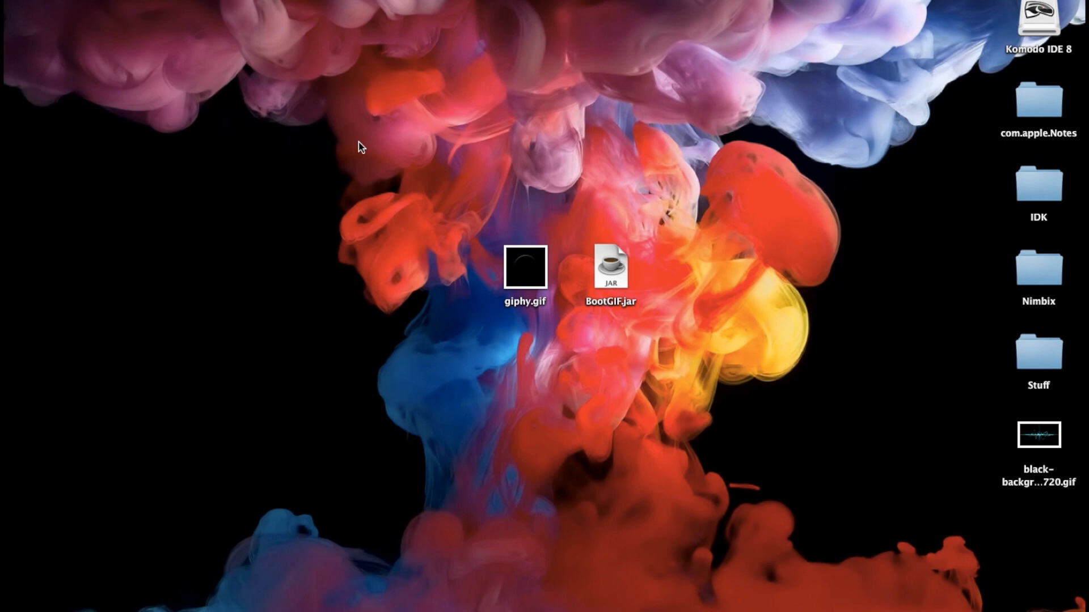
Select the BootGIF.jar file on the Finder desktop, ready to launch
key(b)
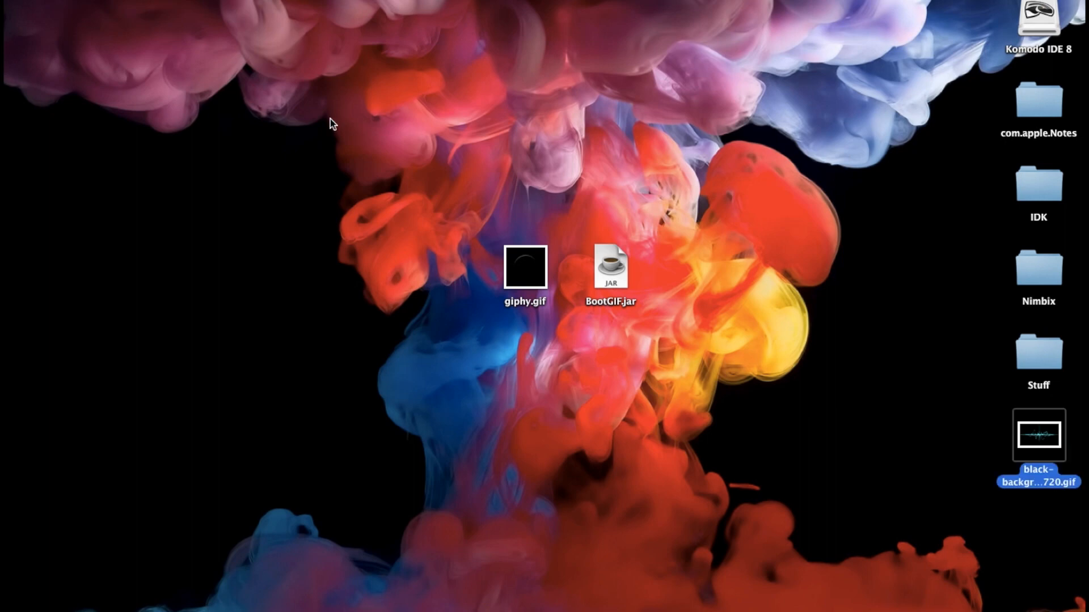
click(529, 270)
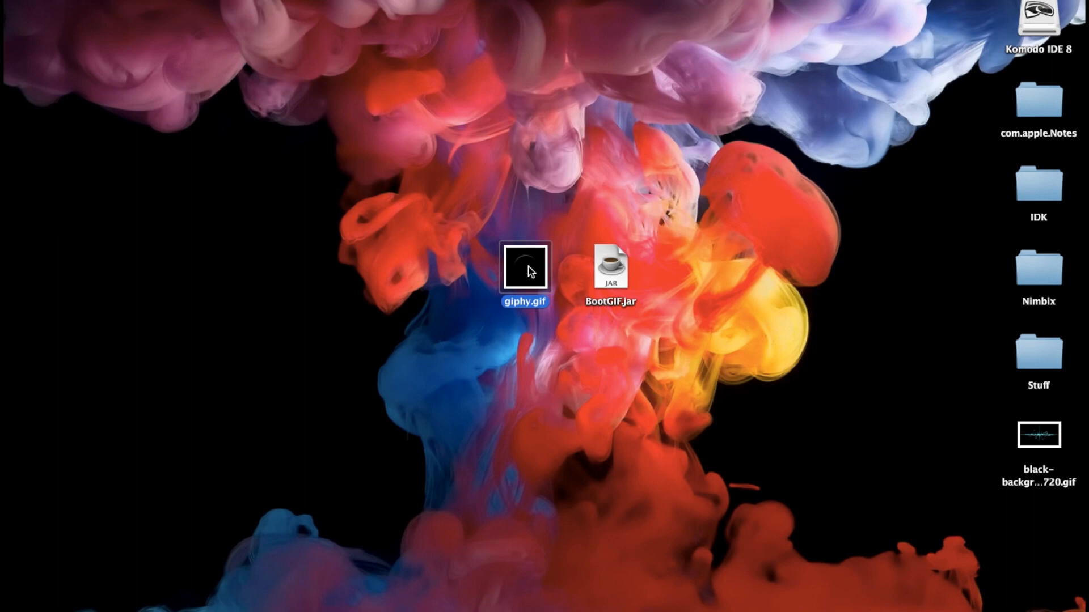
click(614, 291)
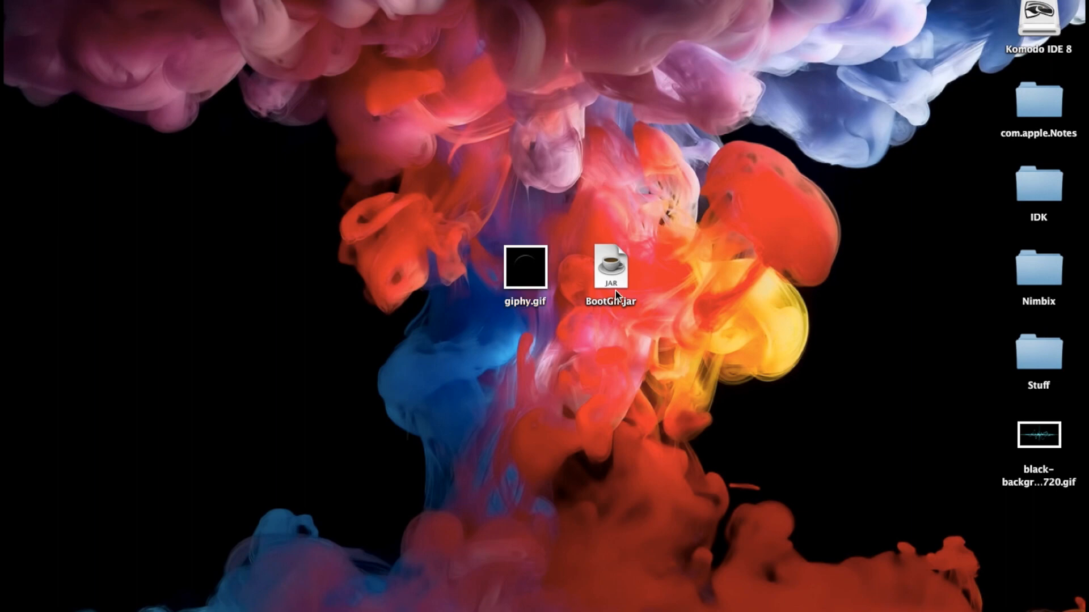
click(628, 288)
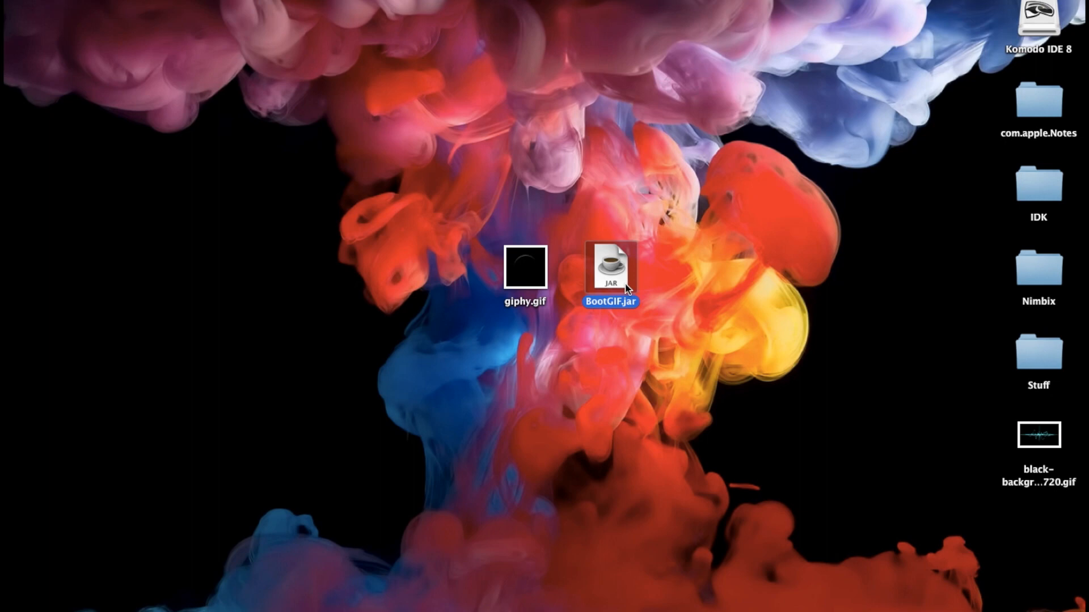
Launch BootGIF.jar, set the device to Retina iPhone (5/5s) and begin choosing a source GIF
double_click(628, 287)
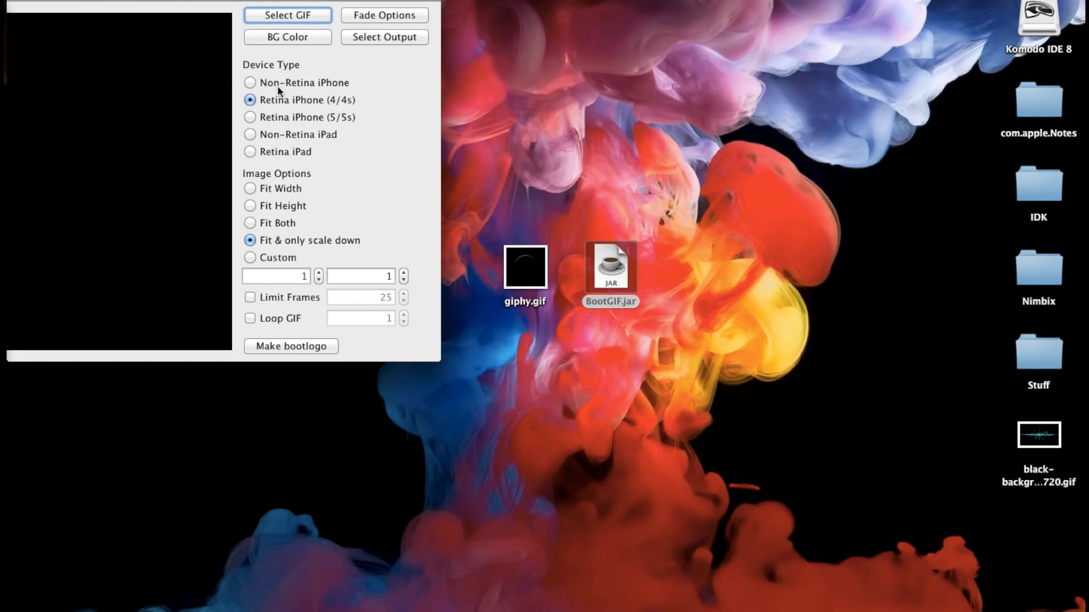
click(253, 117)
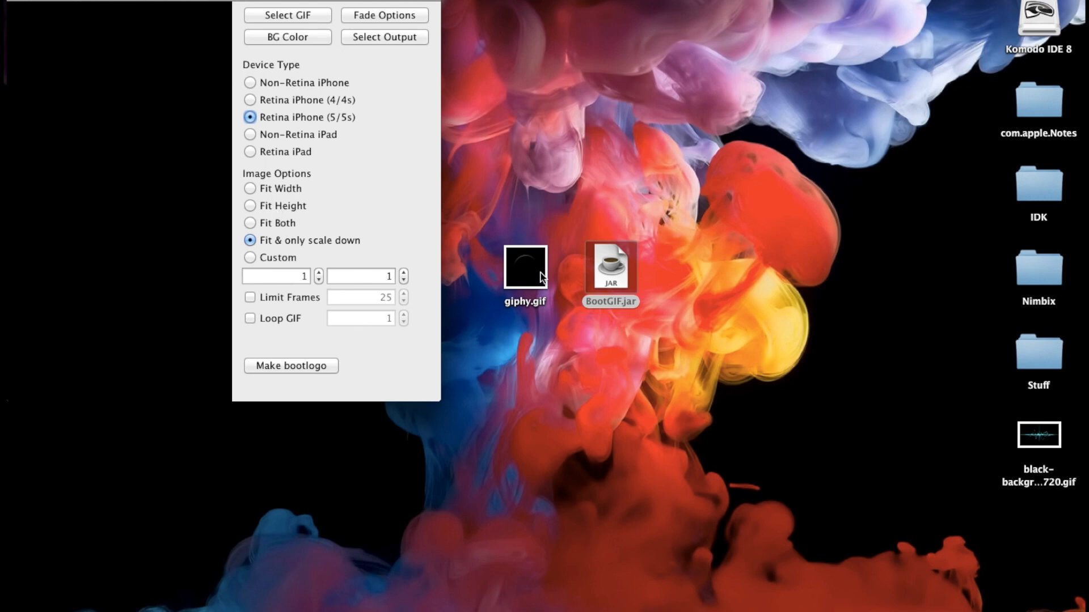
click(288, 15)
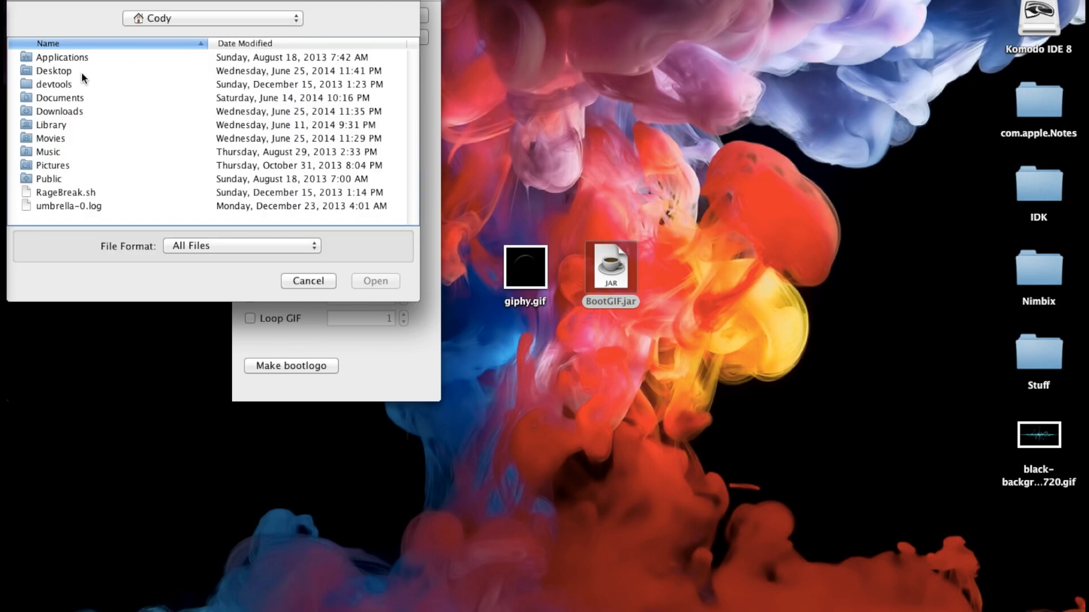
Load giphy.gif from the Desktop as the source animation
click(58, 69)
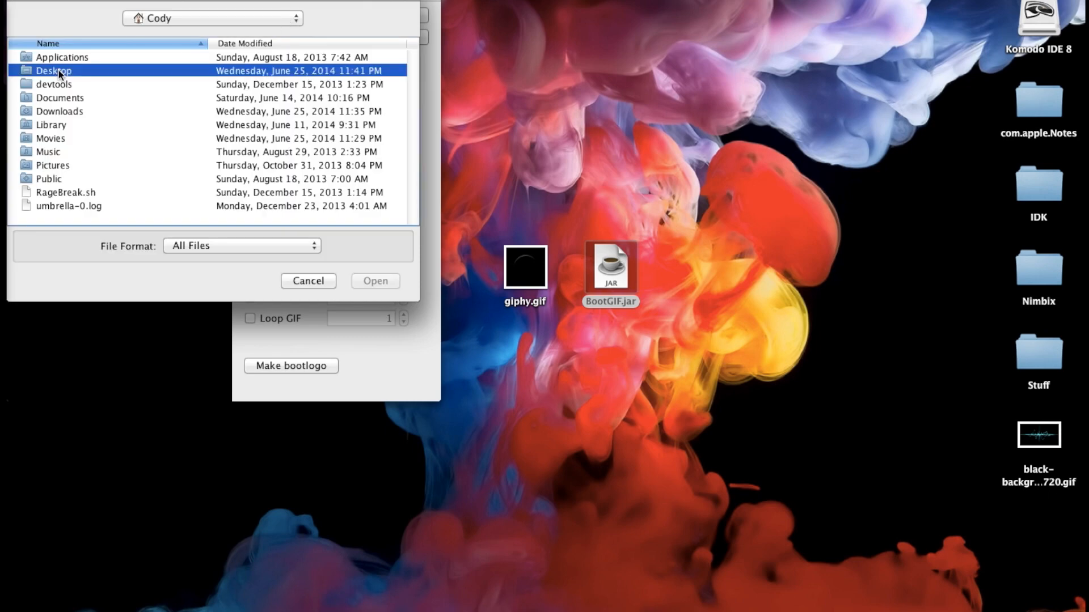
double_click(58, 69)
click(48, 70)
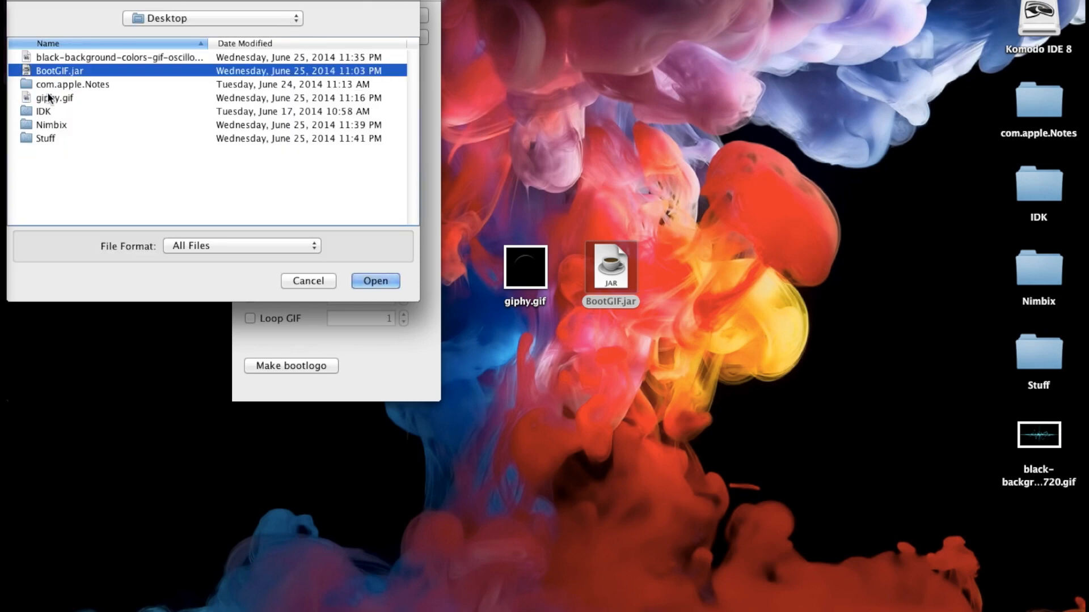
click(53, 98)
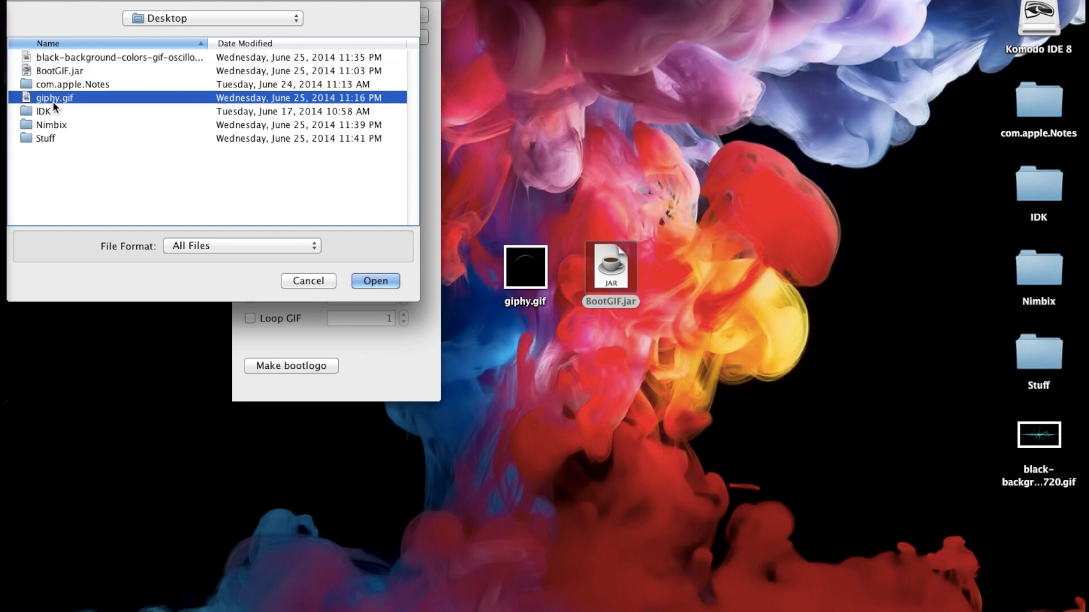
click(375, 282)
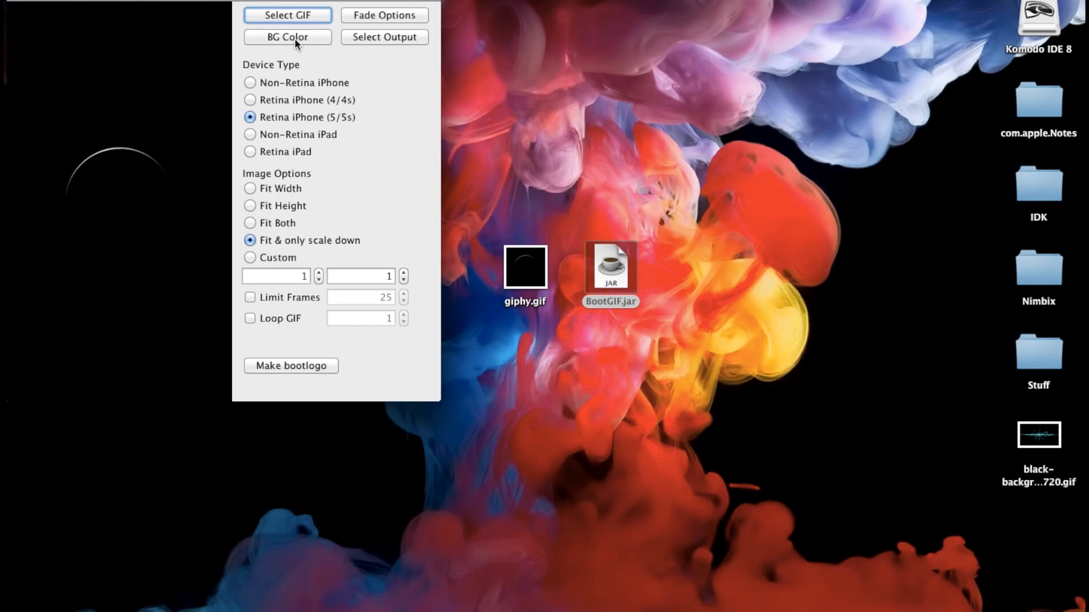
click(295, 38)
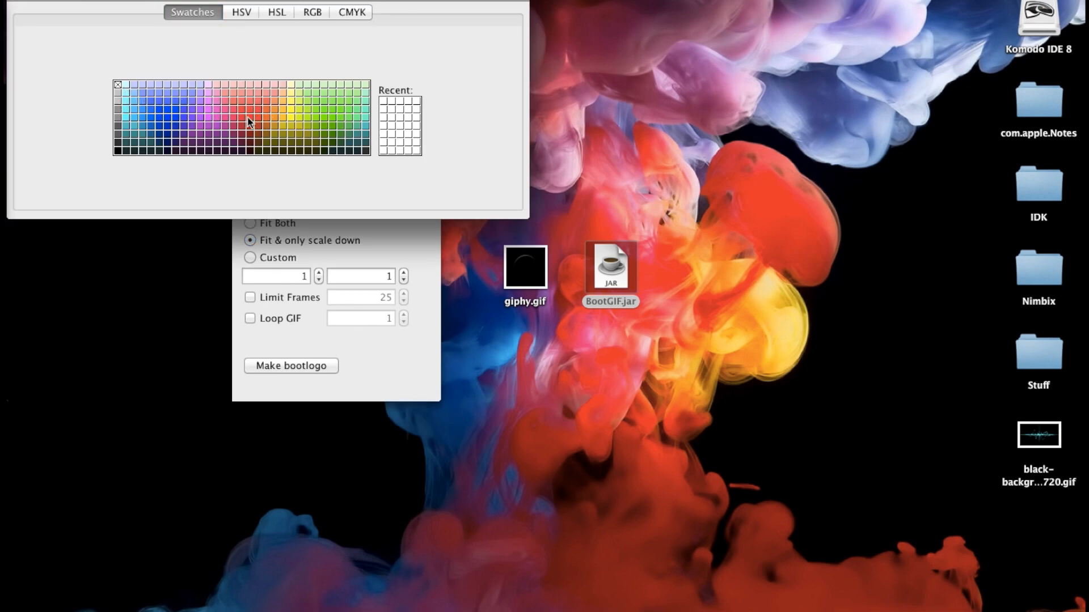
click(21, 3)
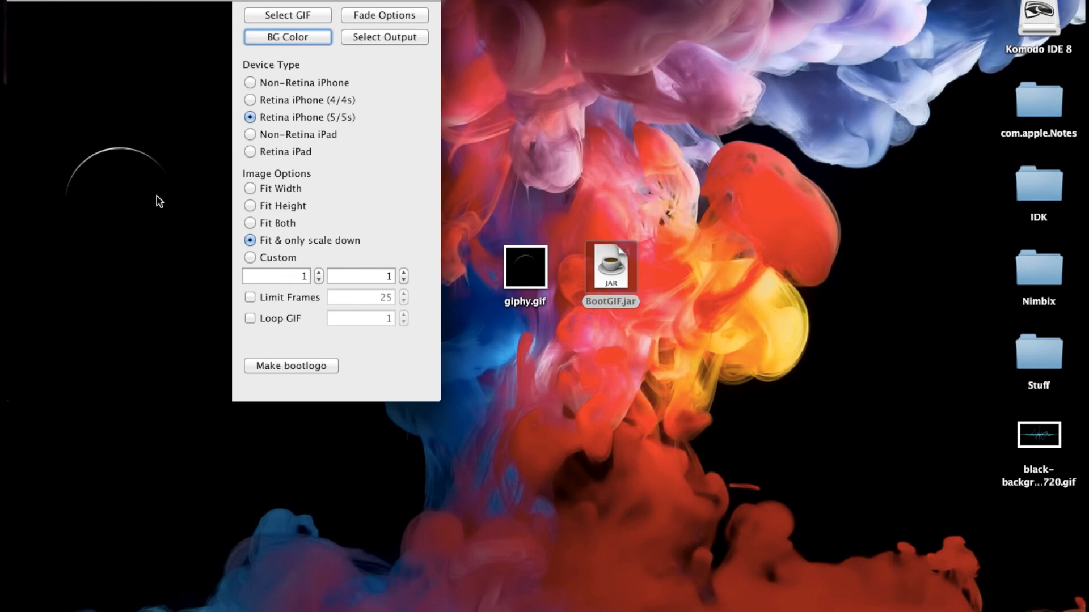
click(373, 12)
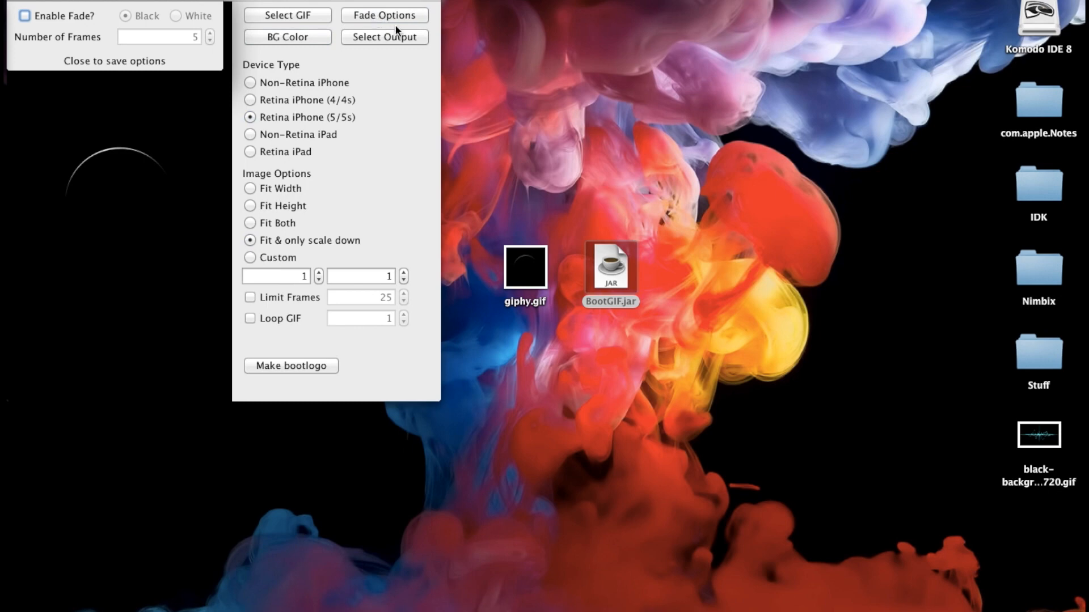
Enable fading to black with 10 frames and save the fade settings
click(25, 14)
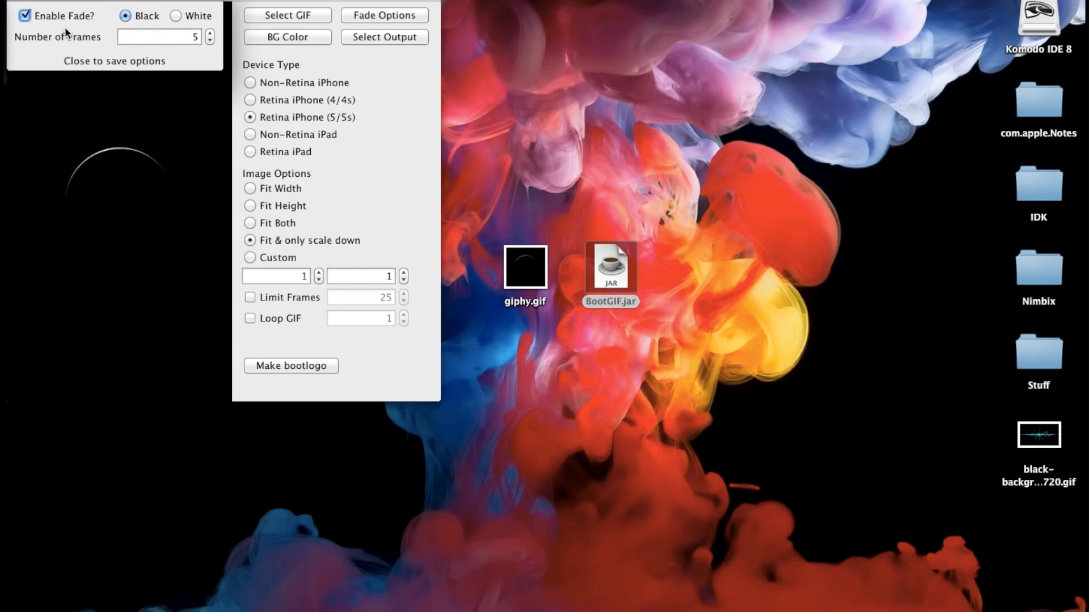
click(211, 33)
click(211, 33)
click(20, 4)
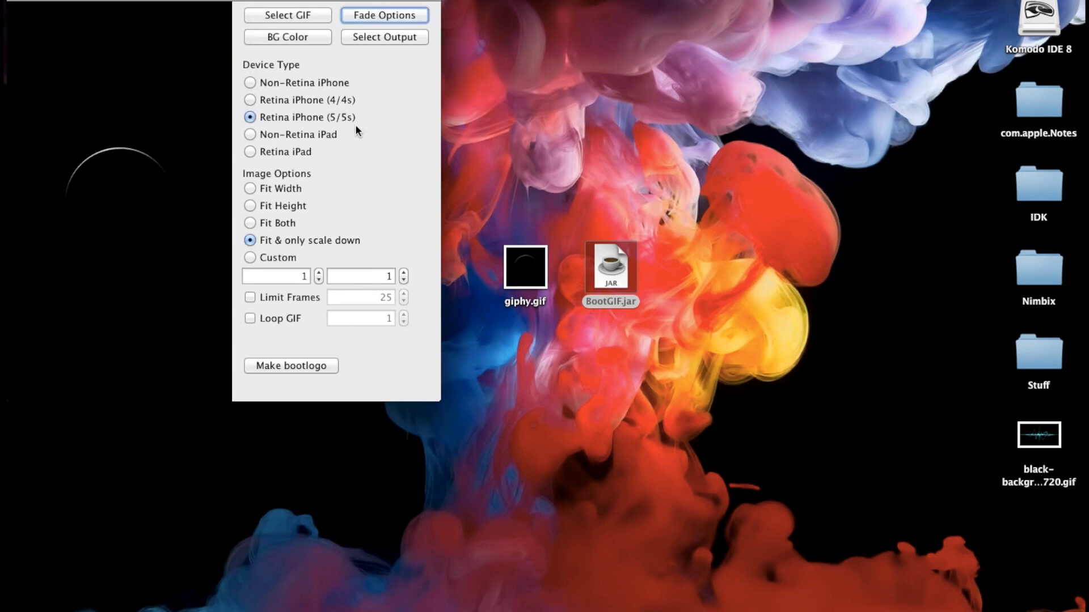
Set the Desktop as the output folder for the boot logo
click(371, 39)
click(62, 74)
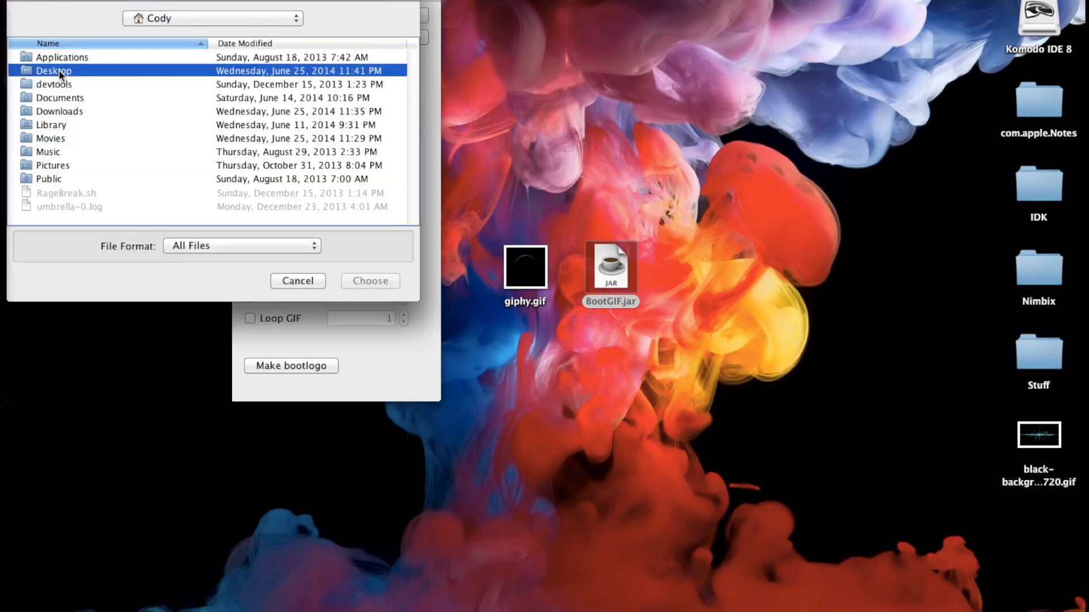
click(360, 276)
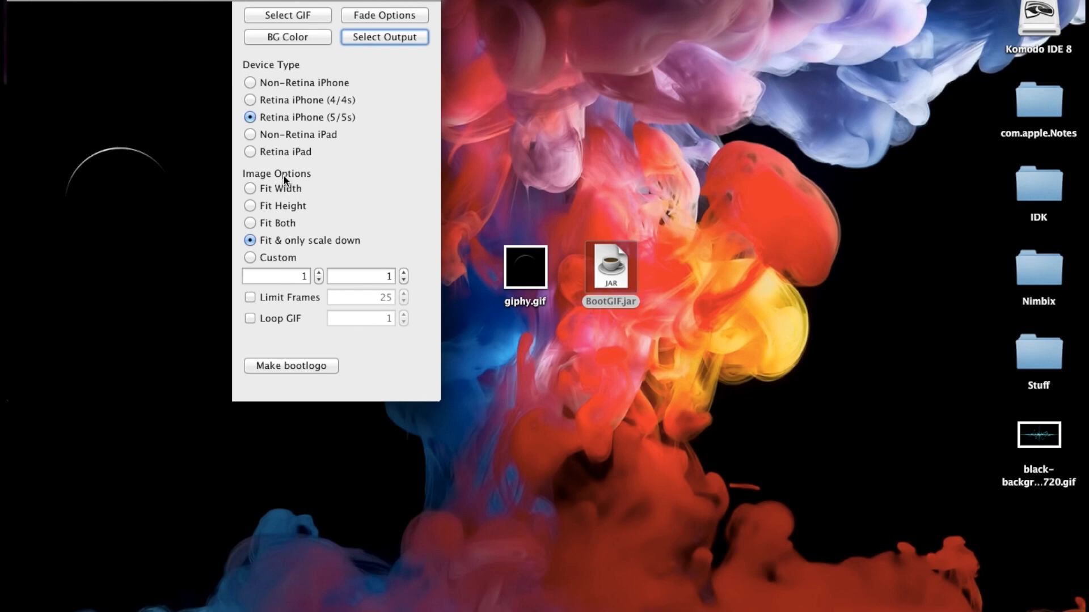
Scale images to Fit Width after trying height and both, and enable Limit Frames (25)
click(250, 188)
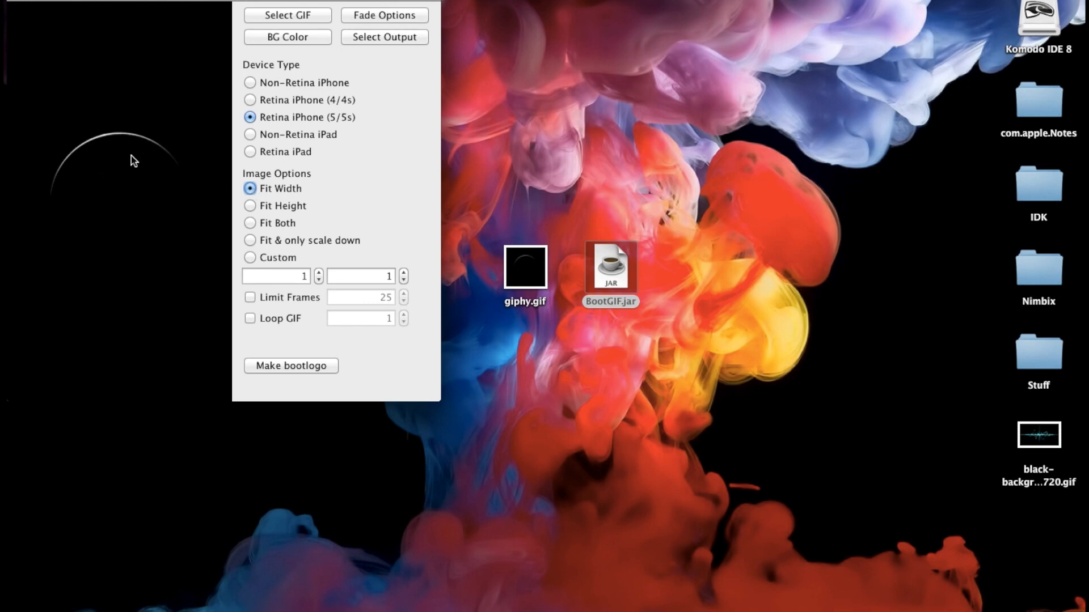
click(249, 206)
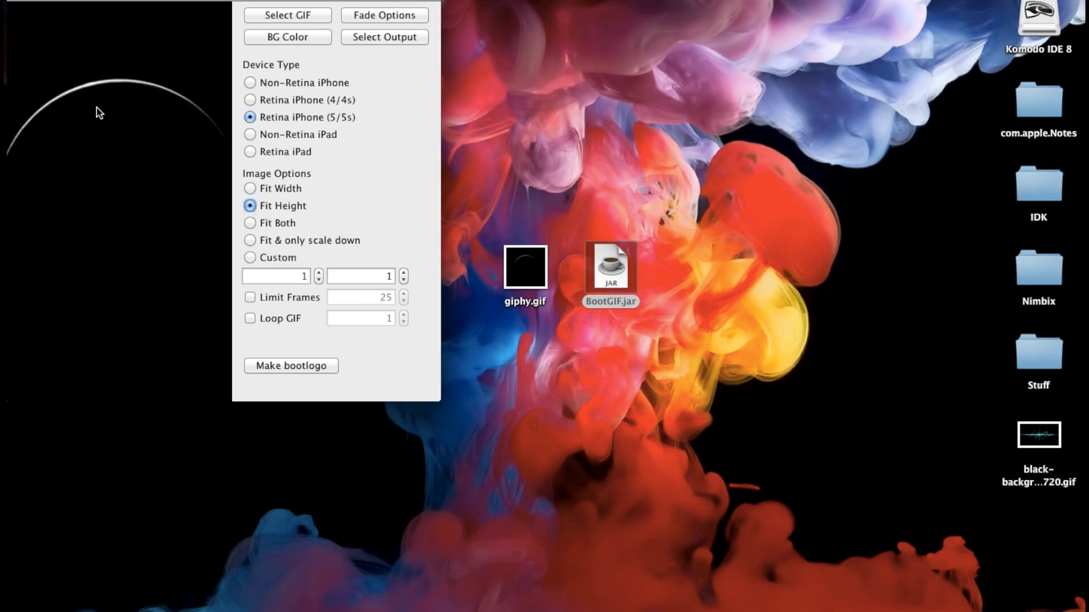
click(250, 223)
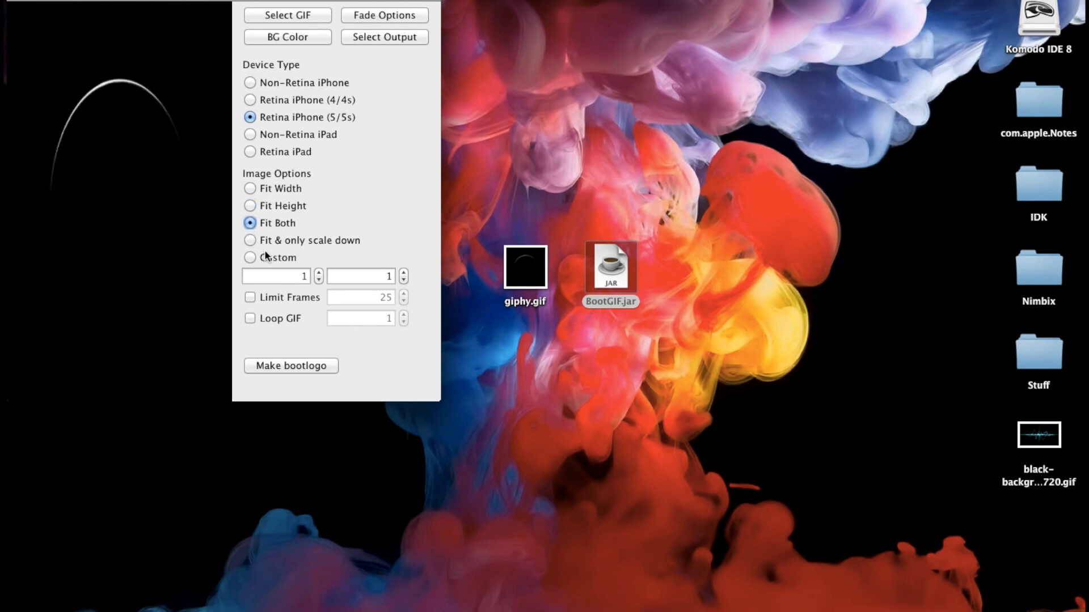
click(250, 188)
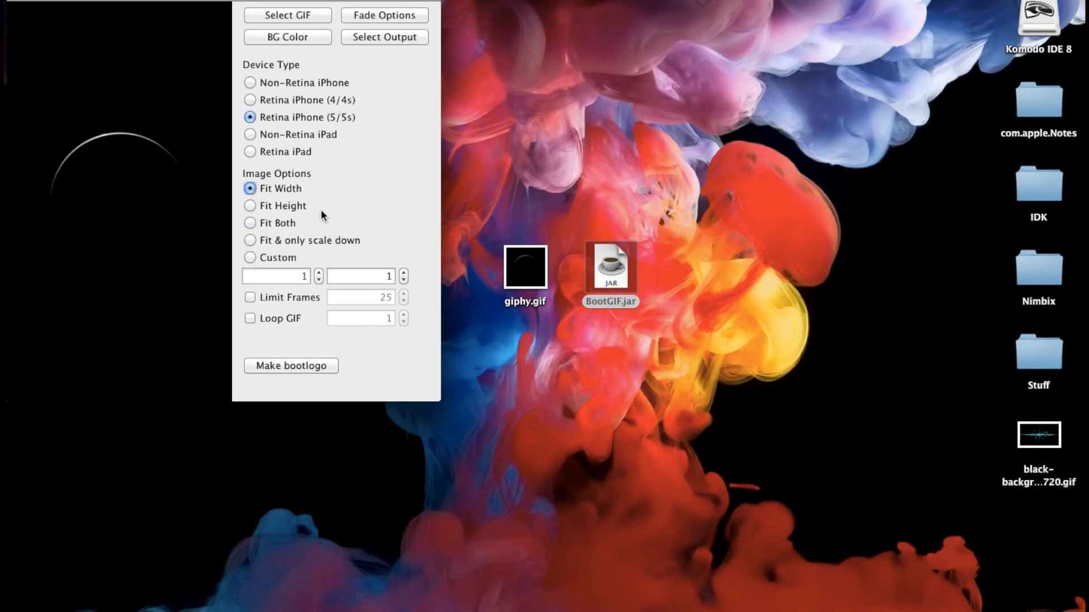
click(249, 296)
Remove the frame limit, enable Loop GIF at 6 loops and generate the BL_93218 boot logo
click(252, 296)
click(251, 319)
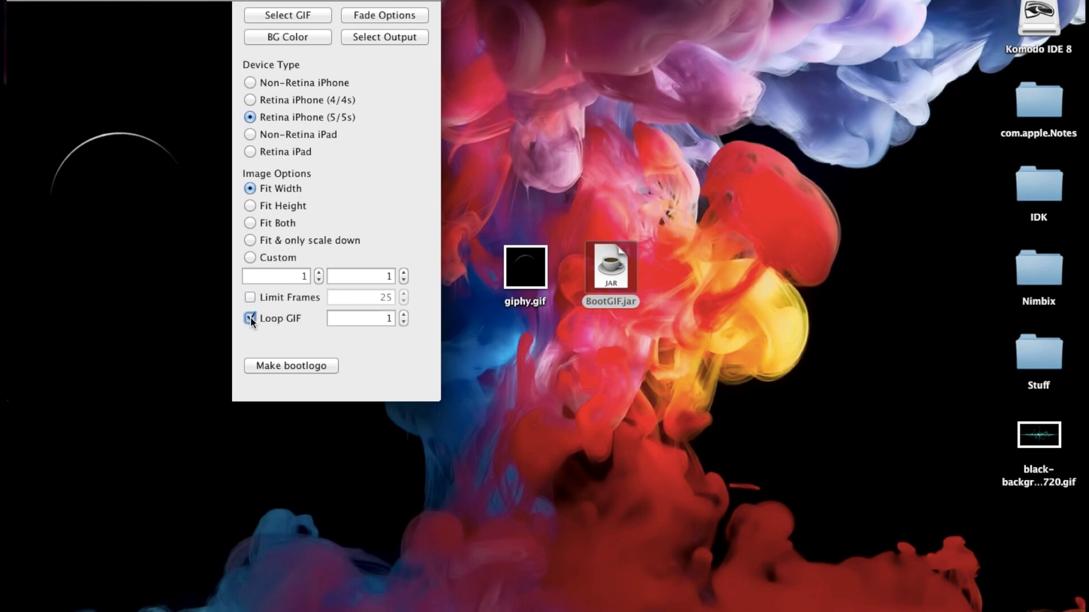
click(405, 314)
click(404, 314)
click(294, 366)
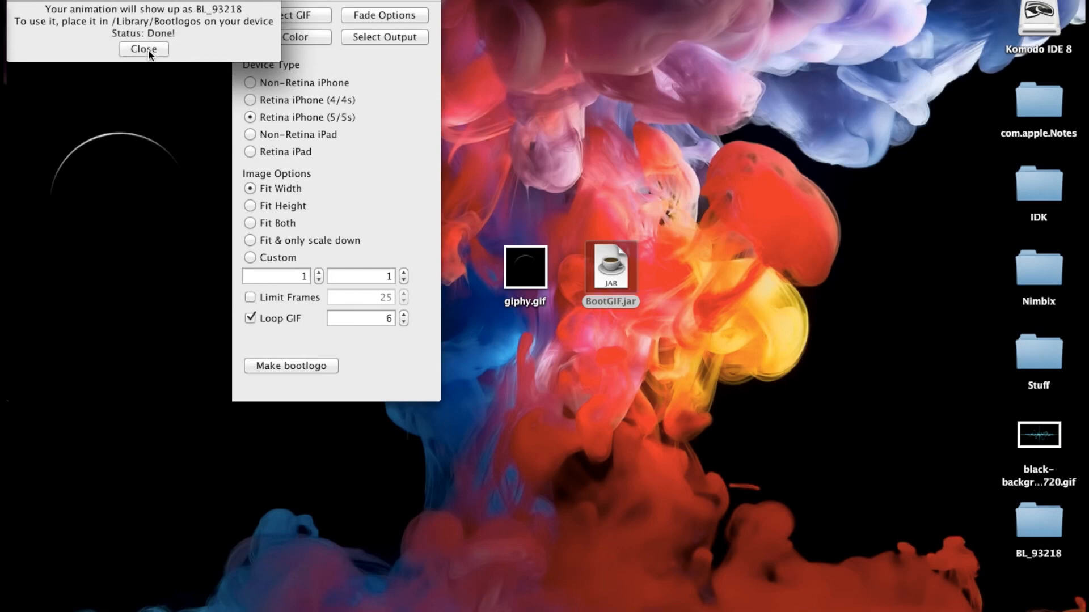
Dismiss the completion message and rename the BL_93218 desktop folder to Earth
click(149, 51)
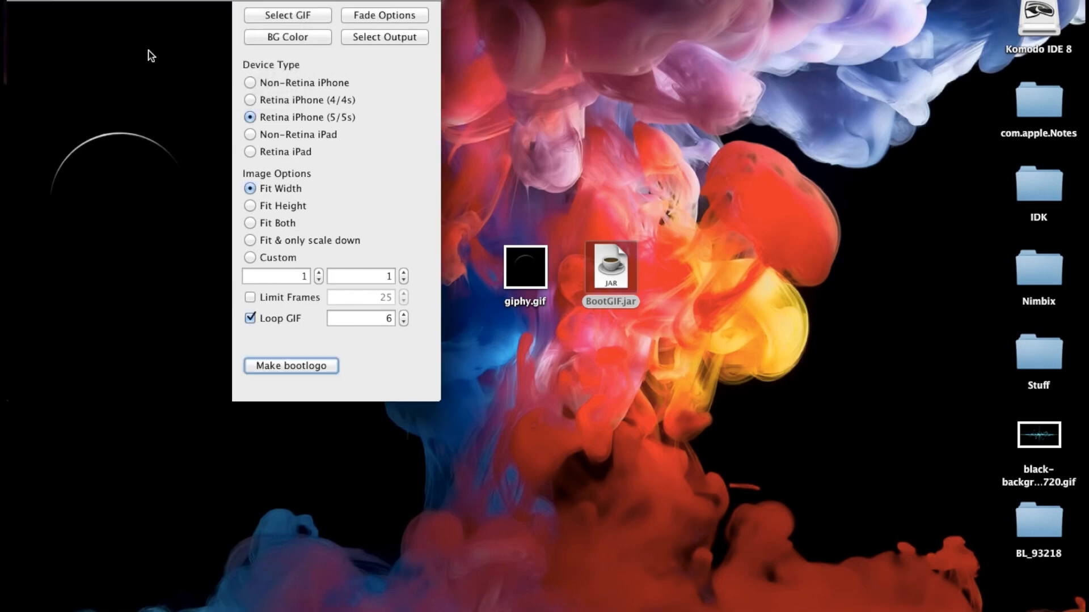
click(1042, 537)
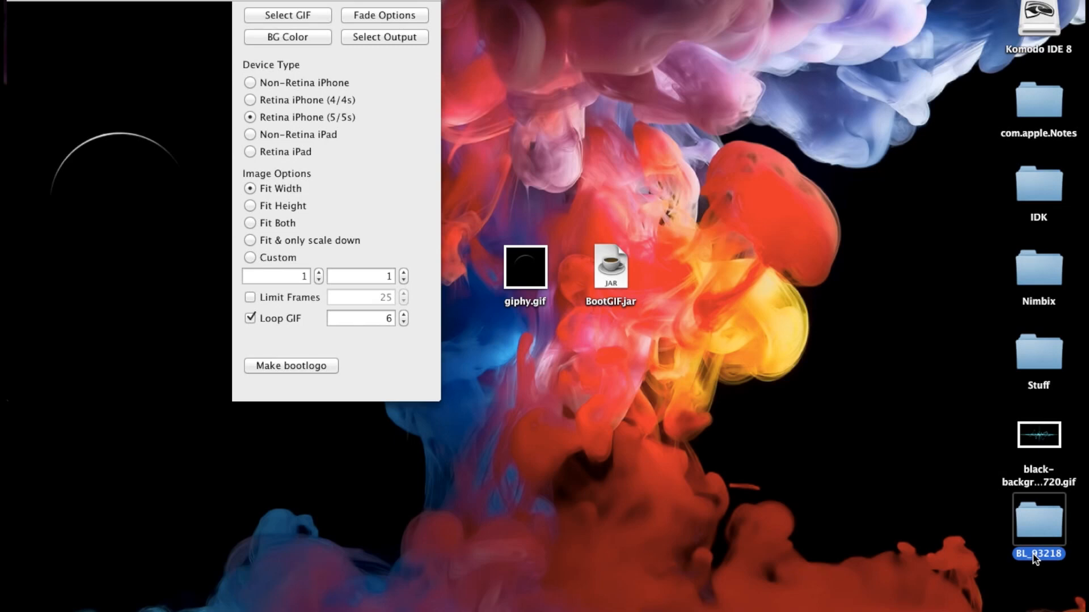
click(1036, 559)
text(Earth)
click(983, 526)
click(1033, 521)
mouse_move(6, 364)
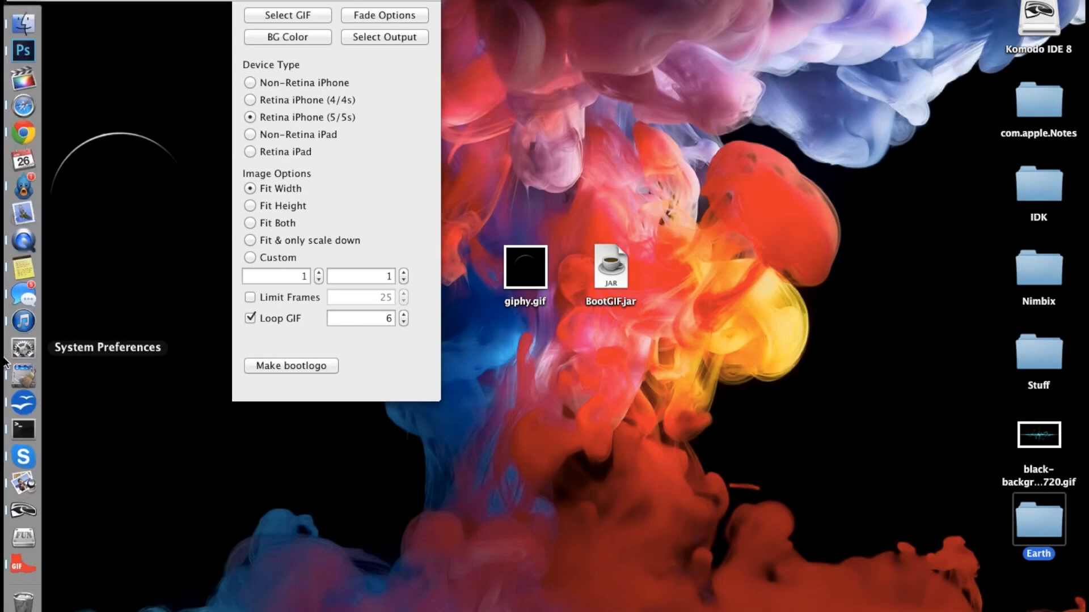
Launch iFunBox and browse the iPhone's raw file system into Library/BootLogos
click(23, 537)
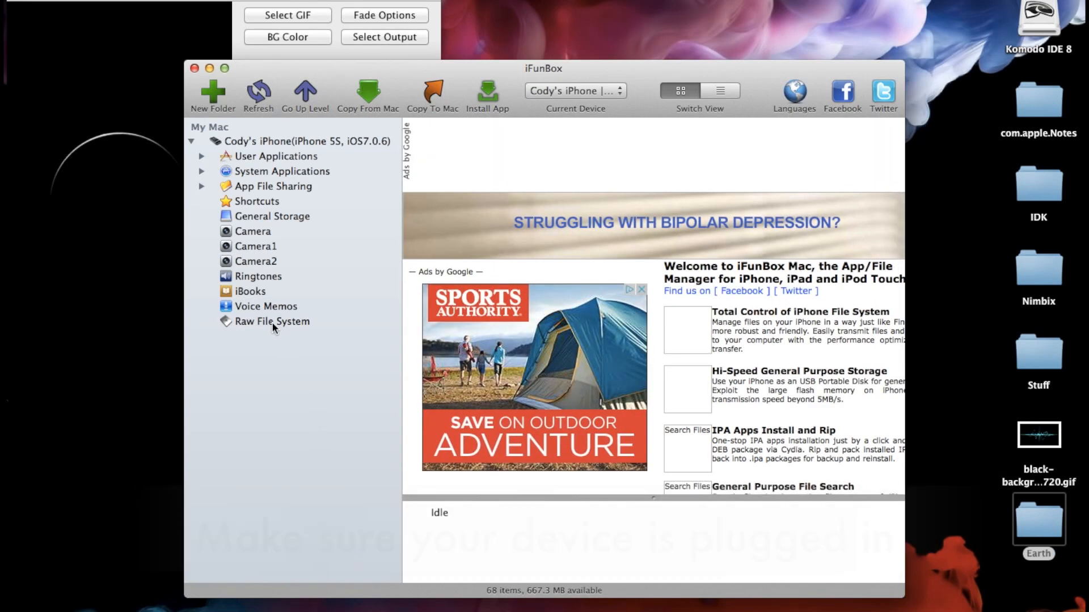
click(274, 323)
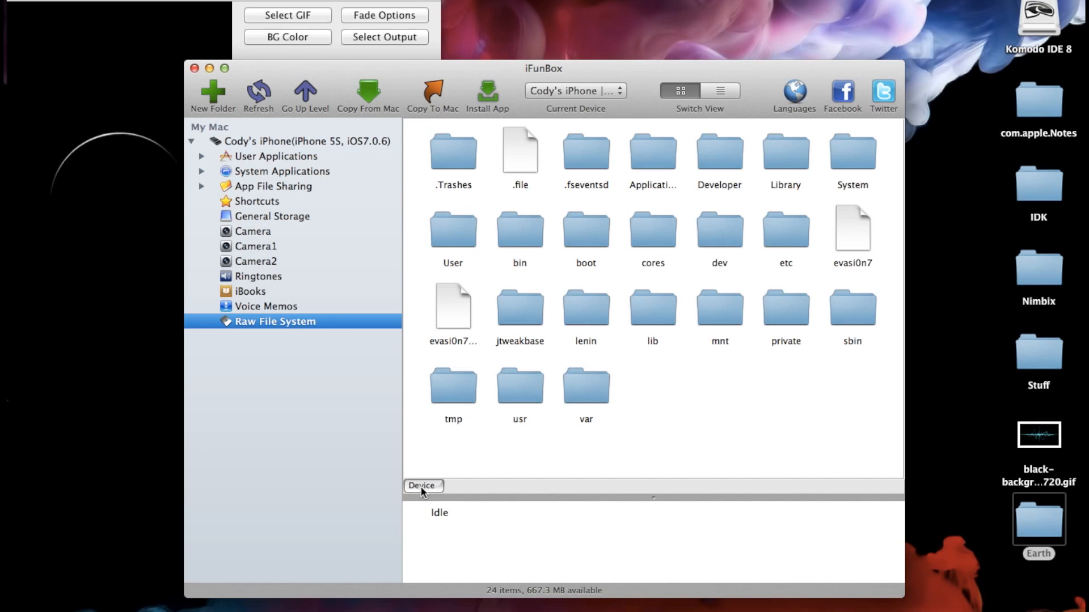
double_click(792, 154)
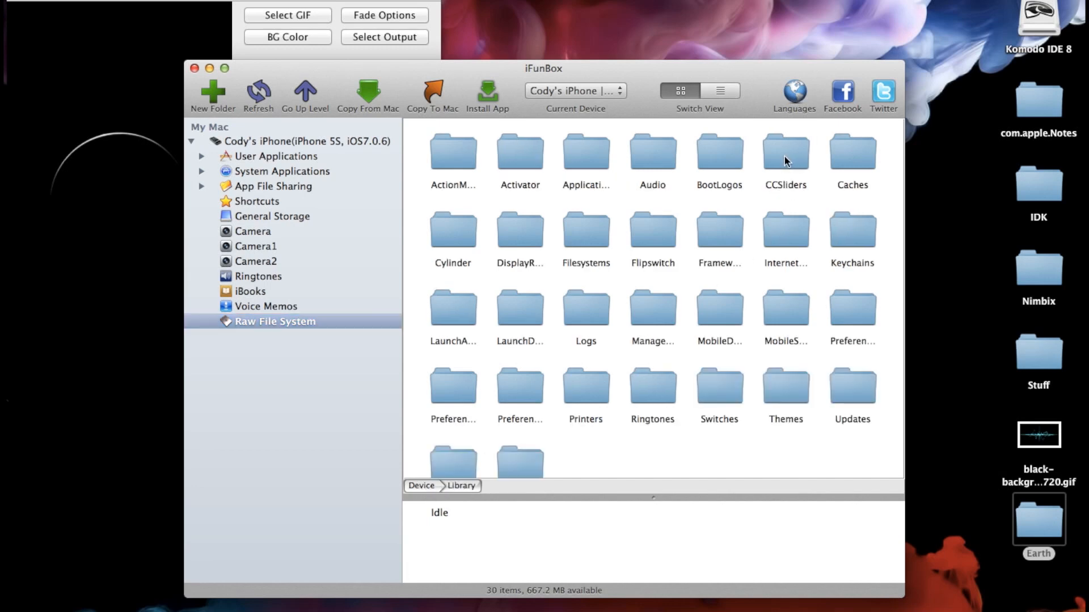
double_click(722, 159)
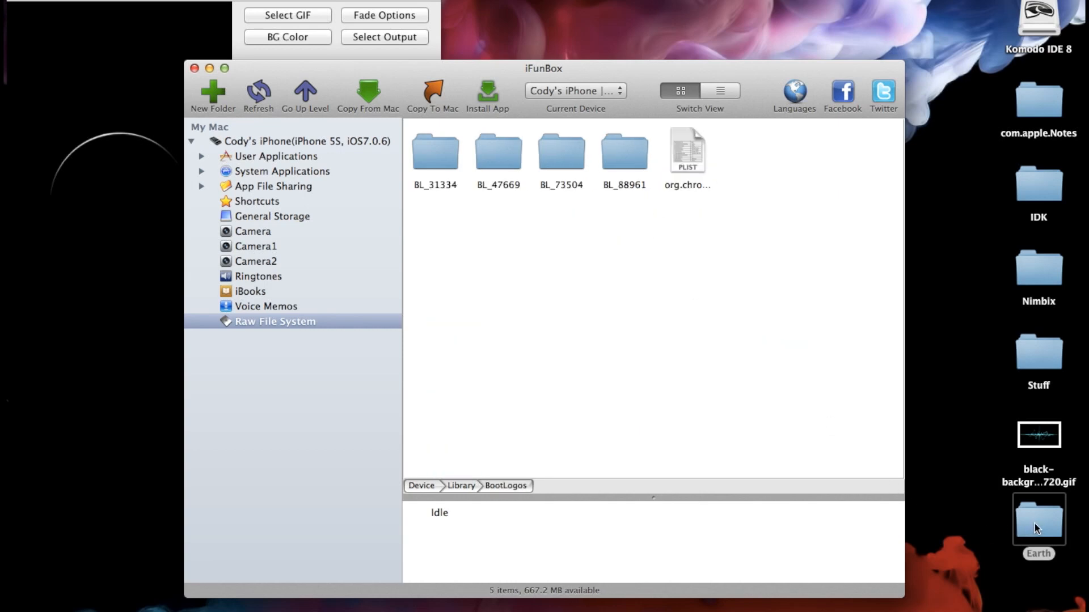
Drag the Earth folder from the desktop into the iPhone's BootLogos folder
drag(1034, 524, 677, 269)
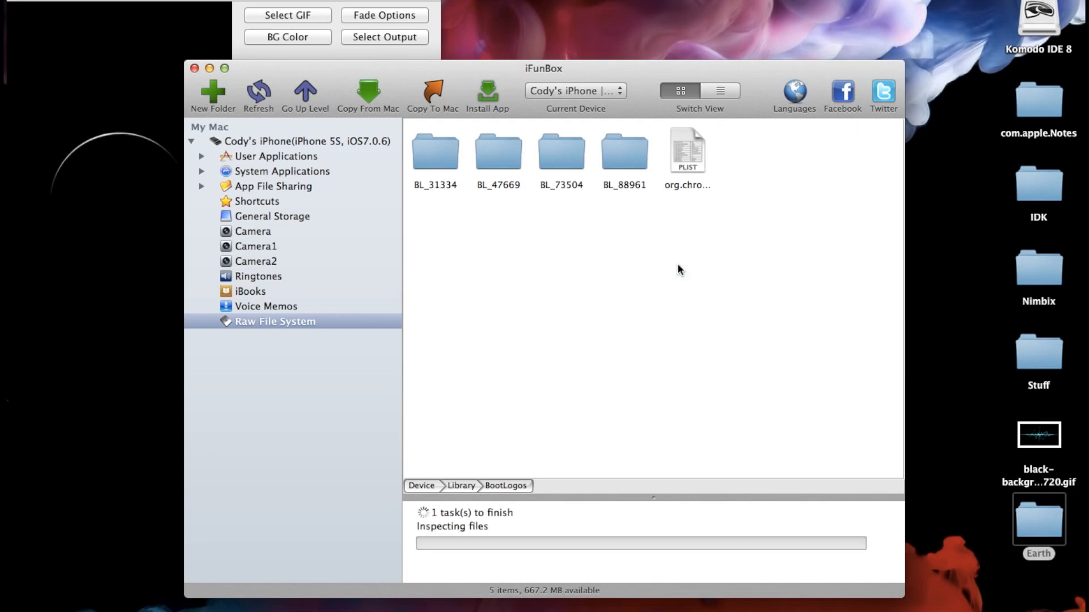